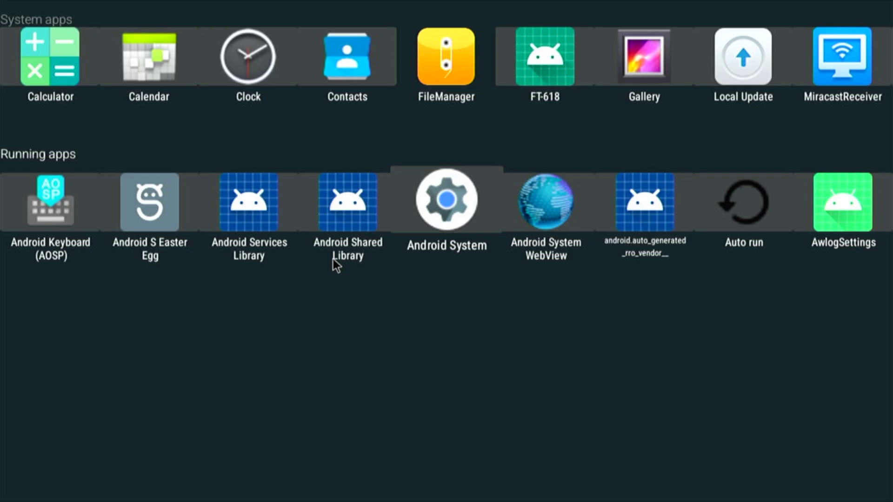
scroll(333, 259, up, 1)
scroll(333, 259, up, 1)
scroll(332, 259, up, 1)
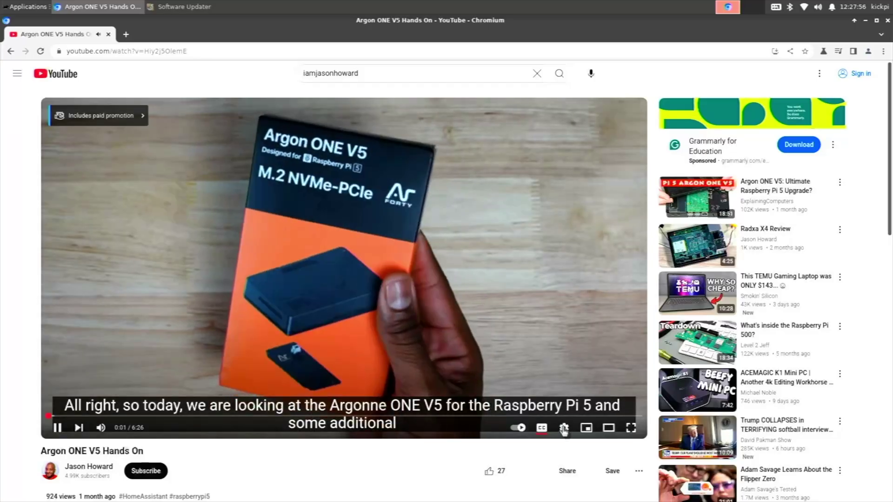
Set the Argon ONE V5 Hands On video's playback quality to 1080p.
click(564, 427)
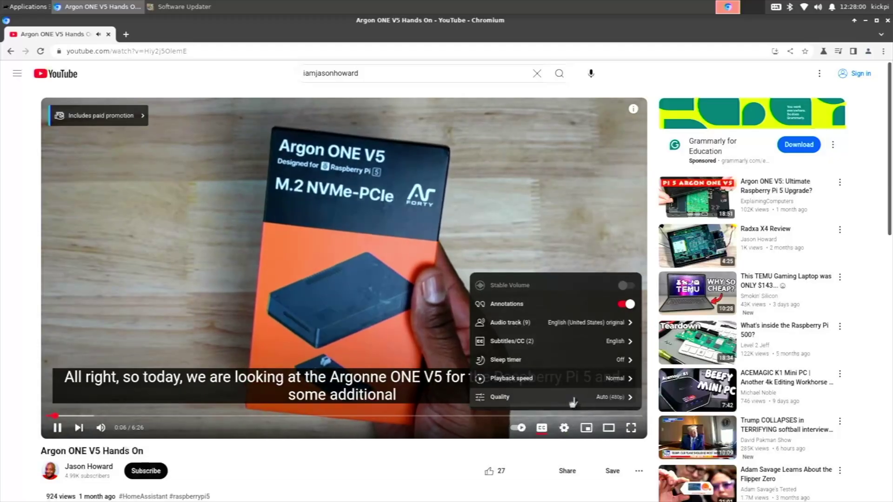
click(575, 400)
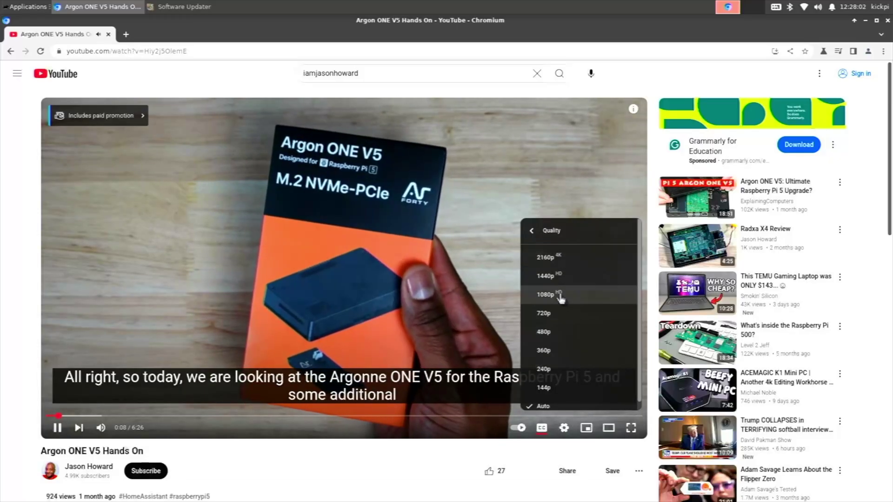
click(548, 313)
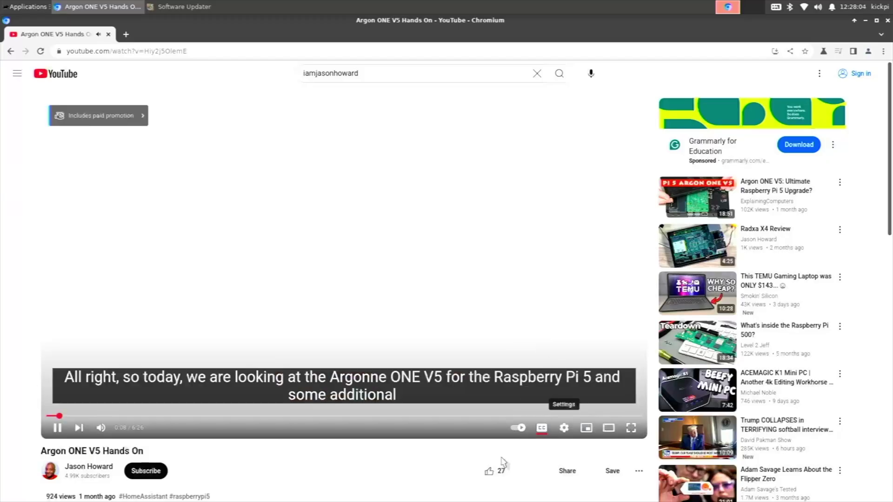